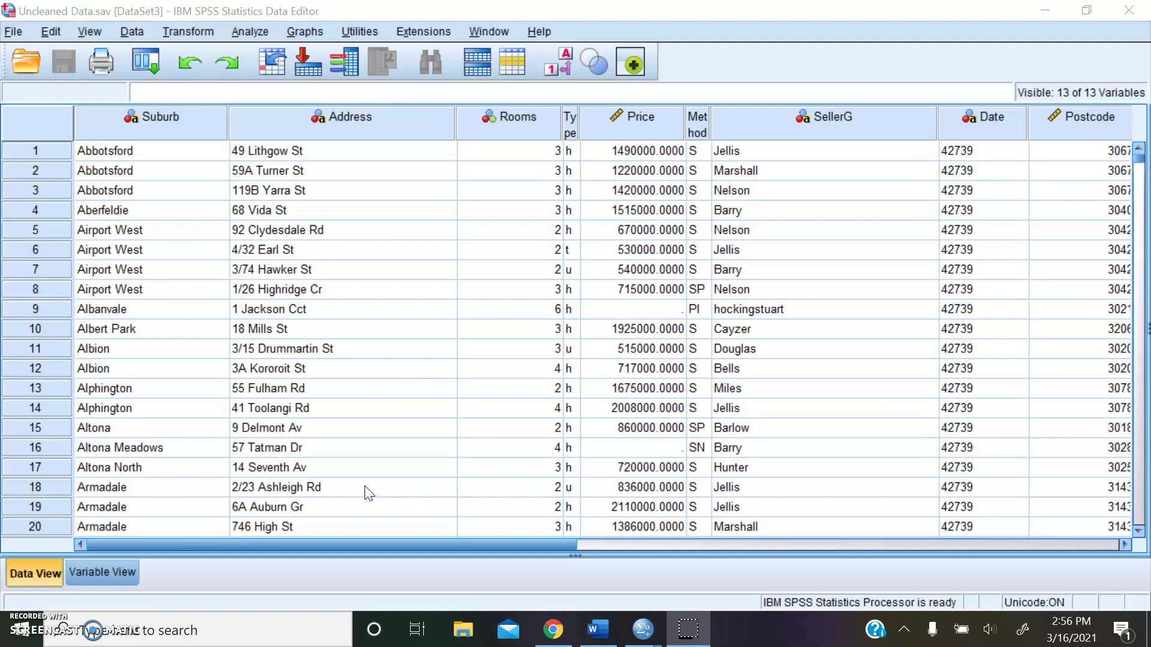
# - Browse the property records, scrolling and selecting cells in the data grid
pyautogui.click(367, 491)
pyautogui.scroll(-2, 329, 385)
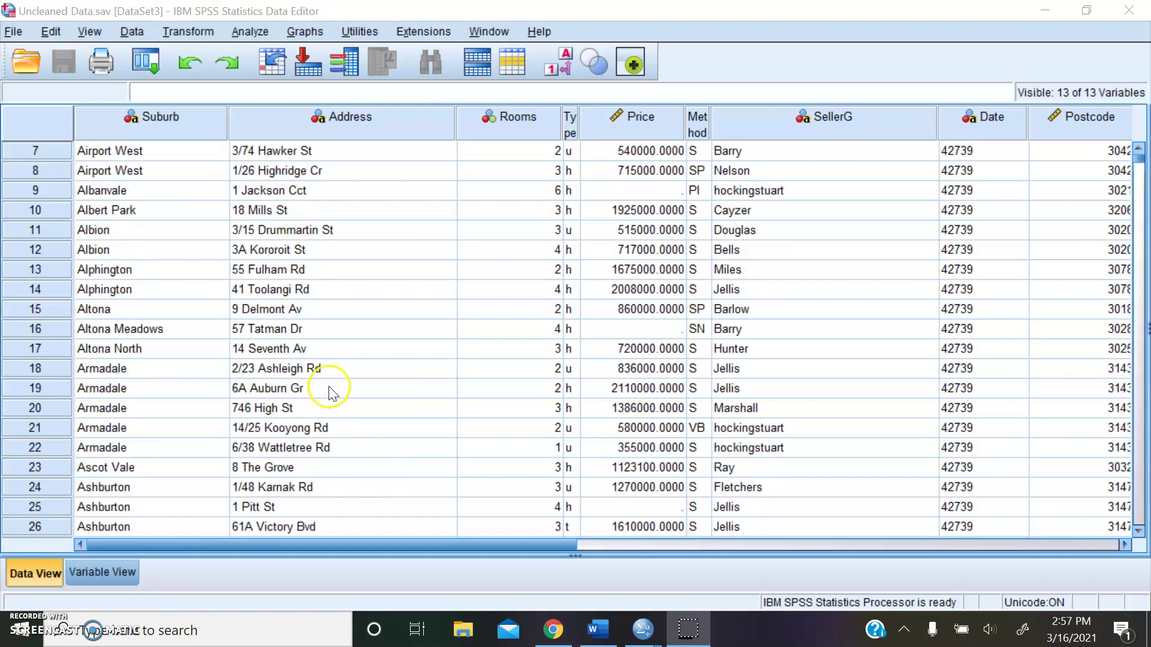
pyautogui.scroll(2, 331, 393)
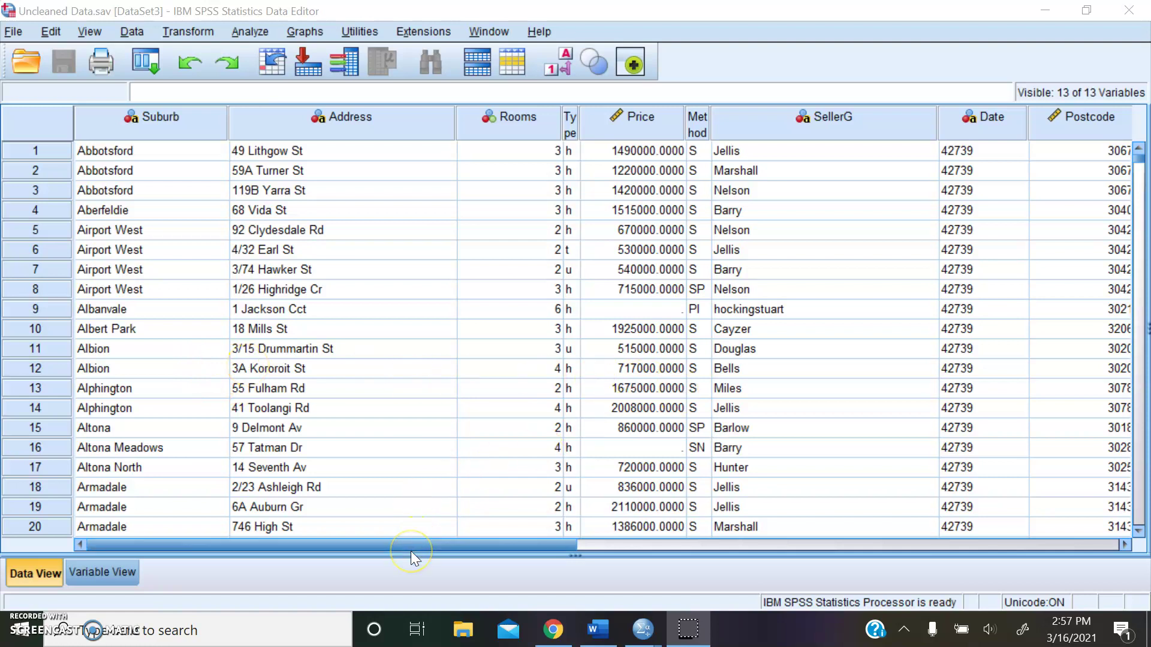
pyautogui.moveTo(411, 551)
pyautogui.mouseDown()
pyautogui.moveTo(538, 552)
pyautogui.moveTo(425, 559)
pyautogui.mouseUp()
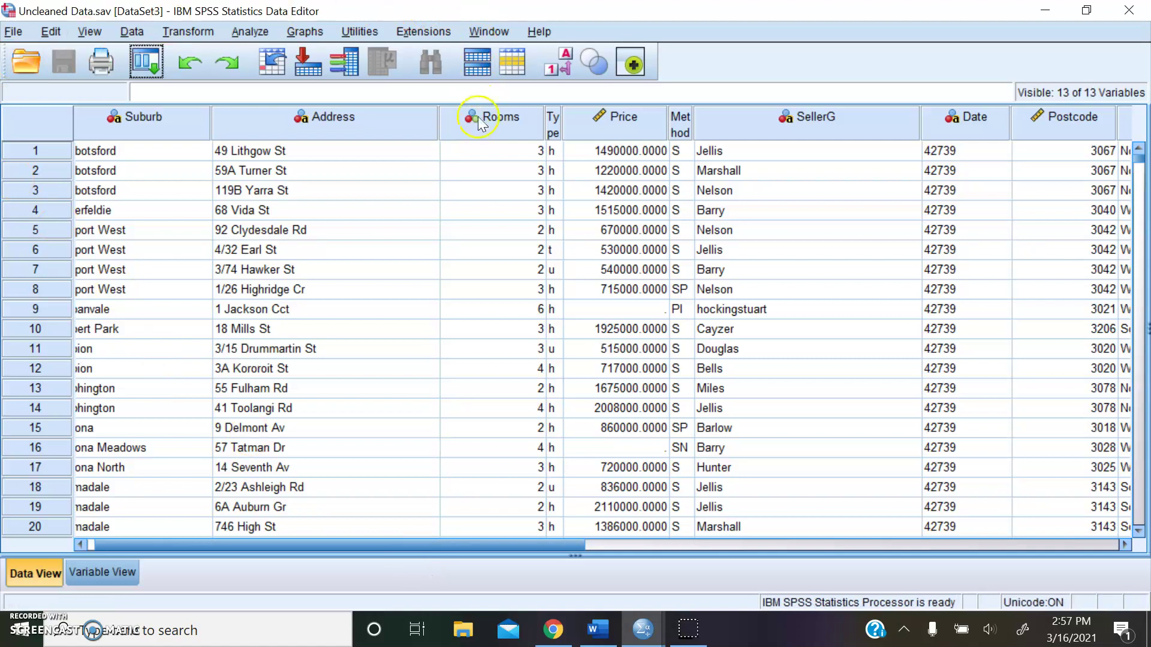
pyautogui.click(478, 190)
pyautogui.click(444, 266)
pyautogui.click(597, 309)
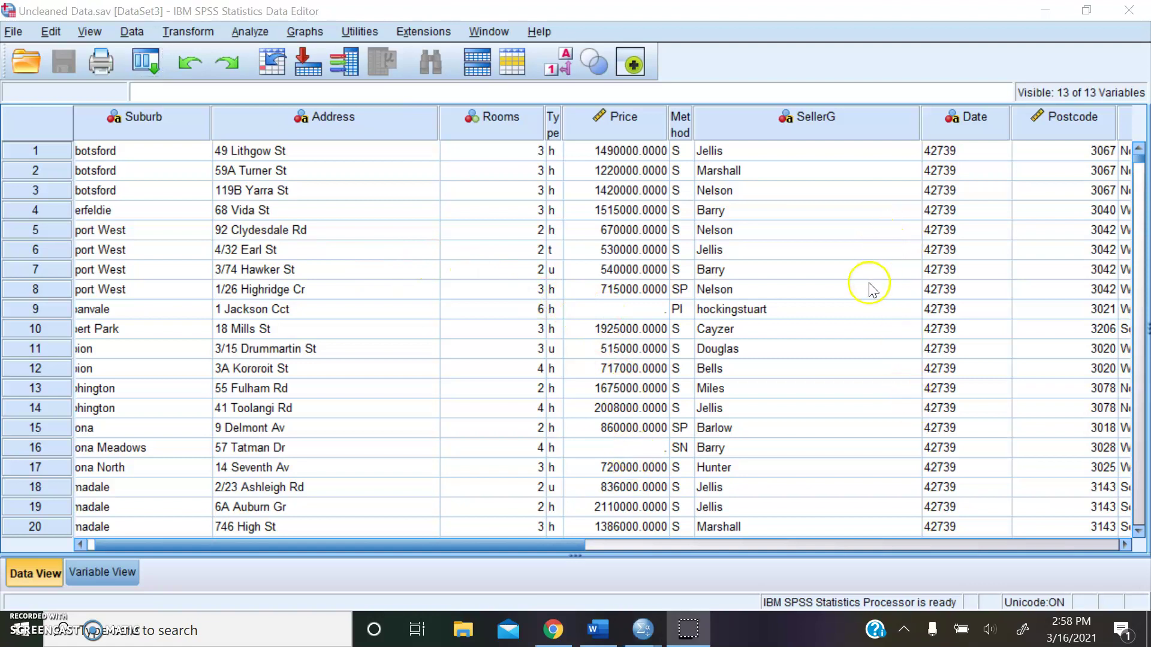
# - Open Replace Missing Values and add Price, then close it without applying
pyautogui.click(203, 41)
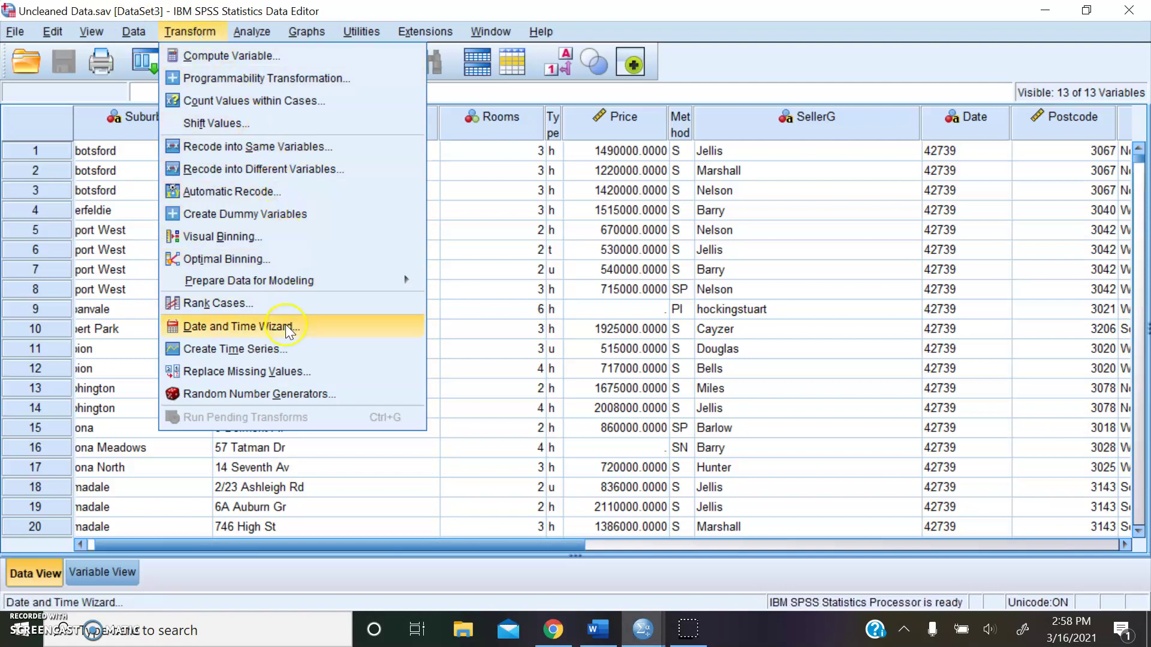
pyautogui.click(279, 370)
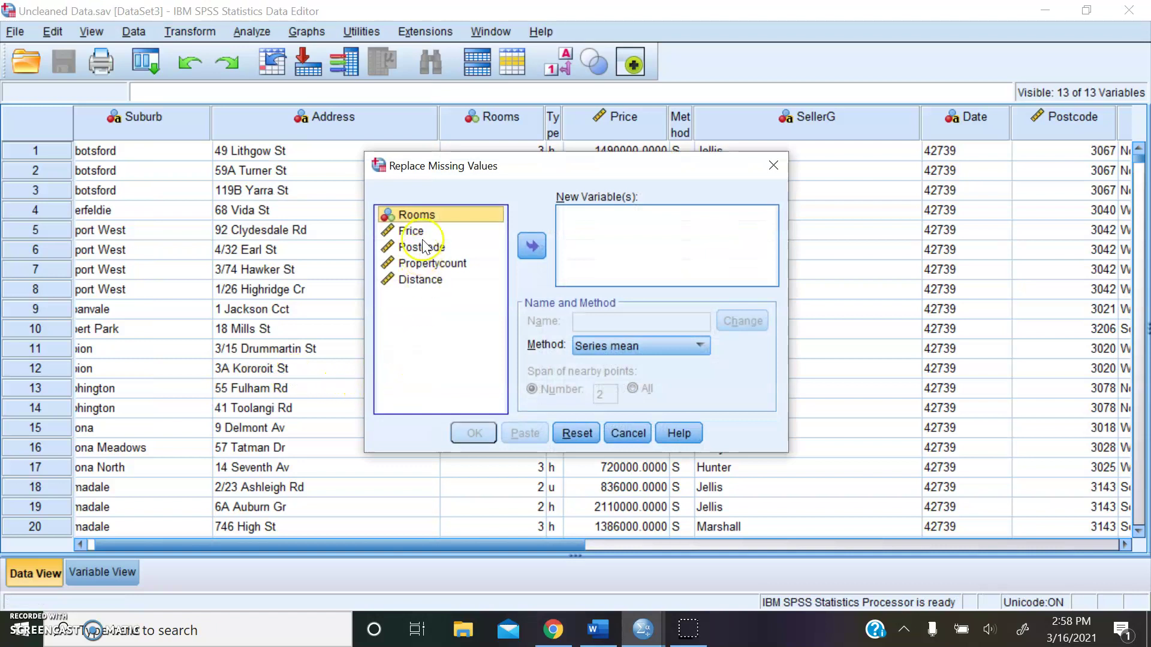
pyautogui.moveTo(412, 231); pyautogui.dragTo(614, 234)
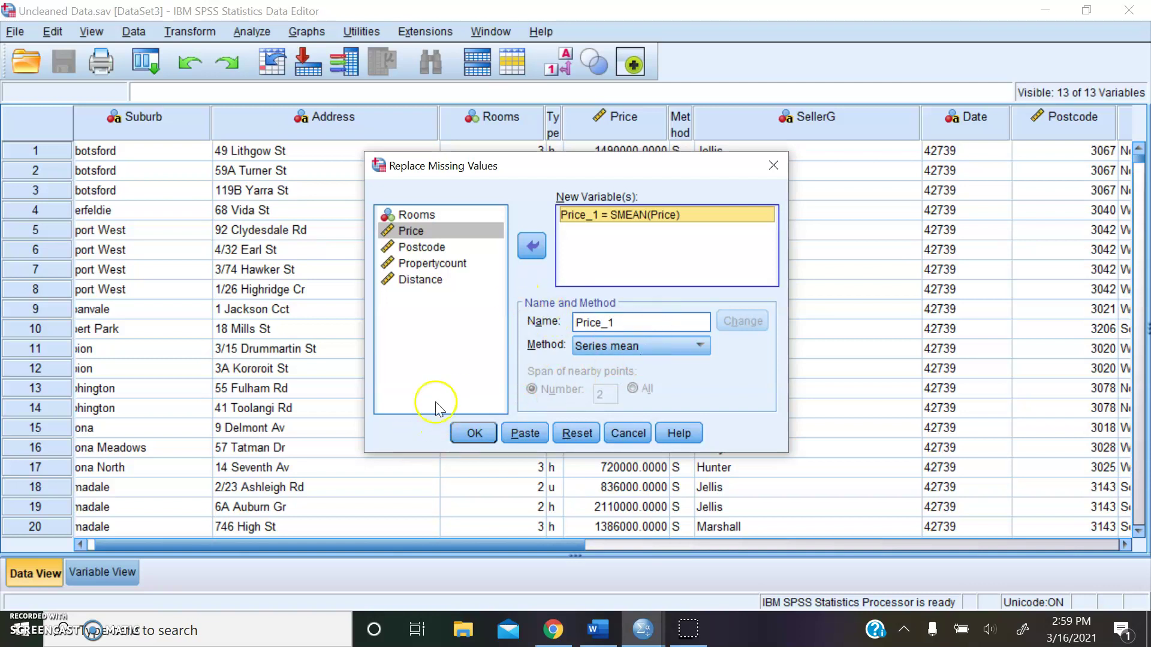
pyautogui.click(772, 166)
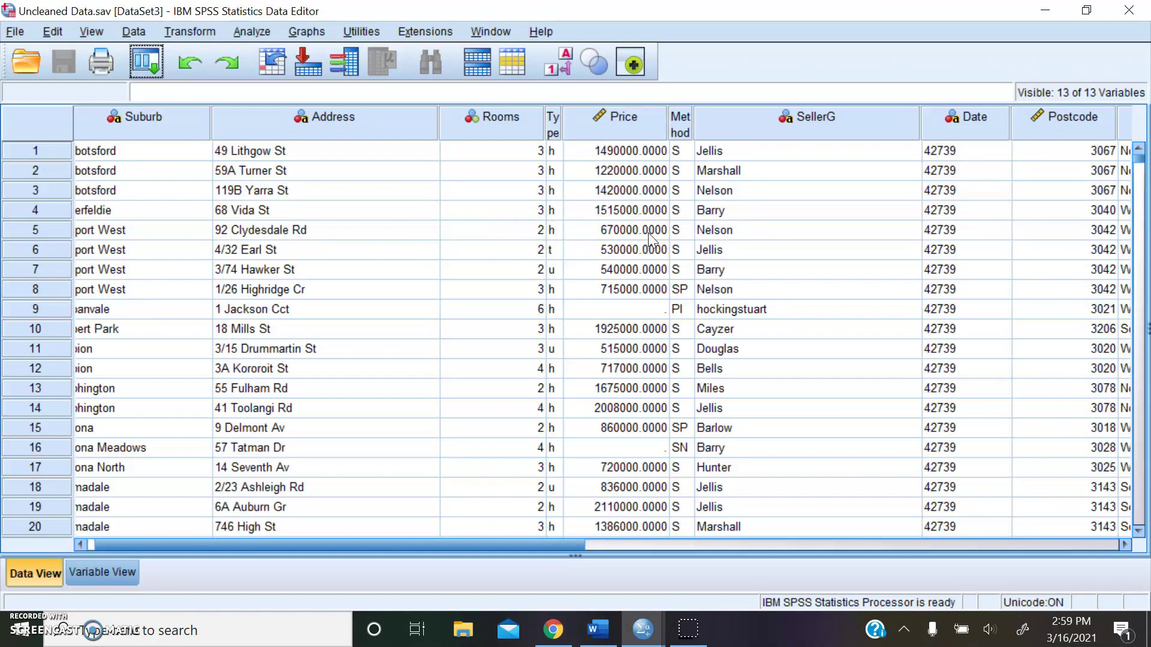
# - Select cells in the grid and scroll down through the records
pyautogui.click(476, 217)
pyautogui.click(727, 212)
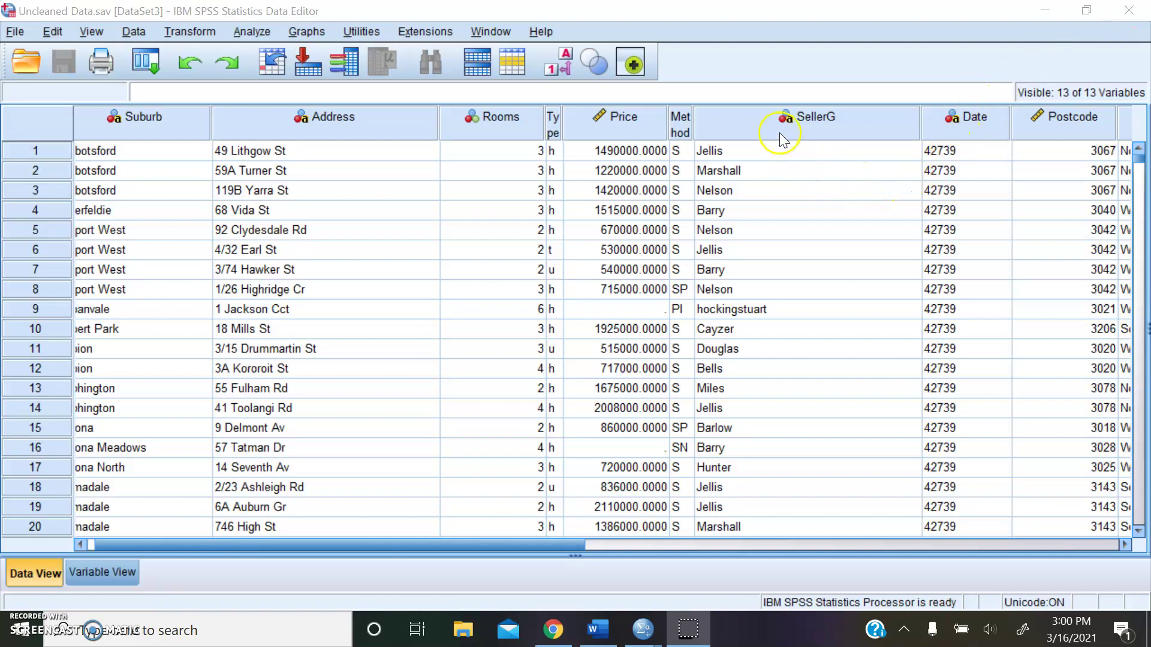
pyautogui.scroll(-10, 788, 204)
pyautogui.scroll(-5, 782, 217)
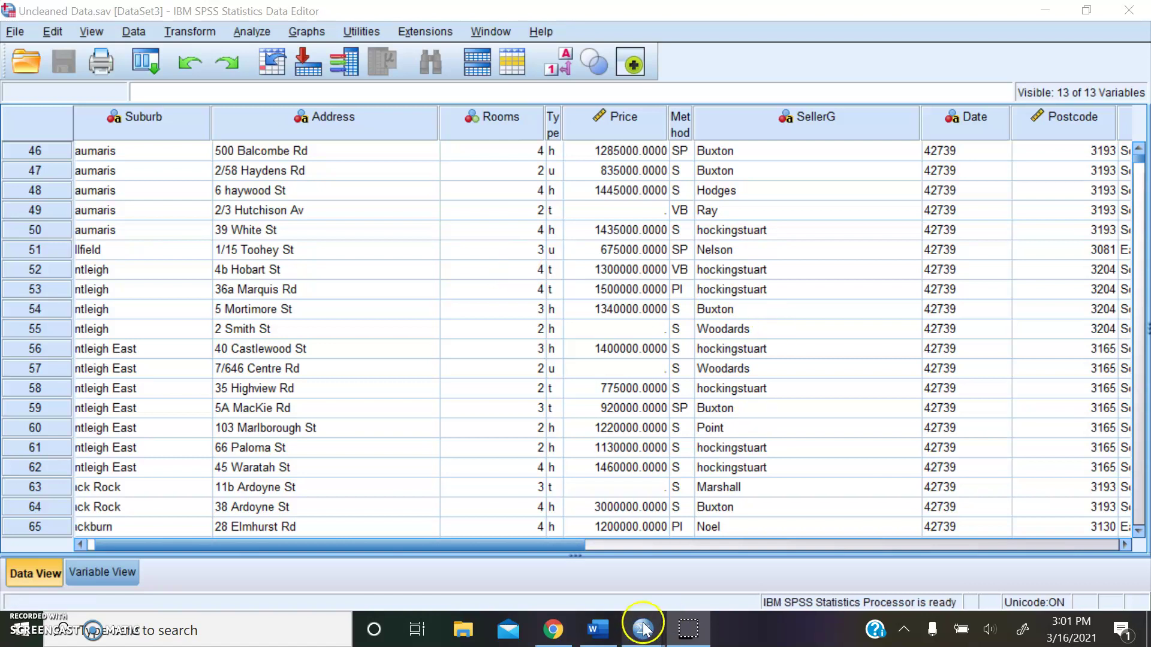
# - Bring the Cleaned Data dataset to the front and scroll back to its top rows
pyautogui.moveTo(643, 629)
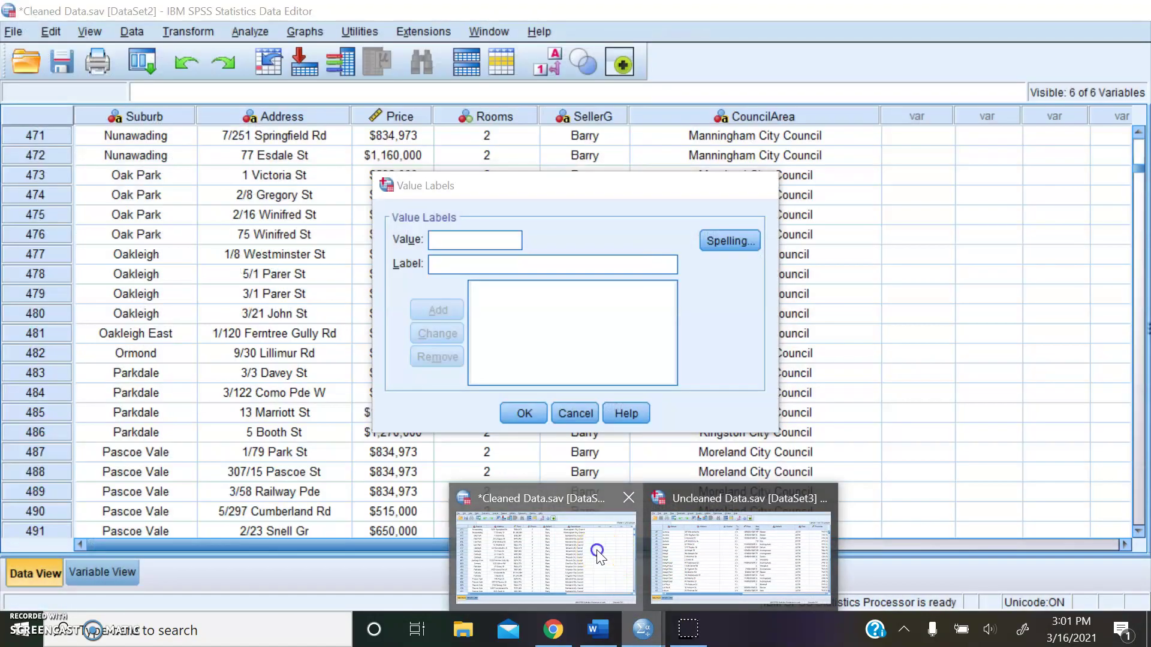
pyautogui.click(596, 550)
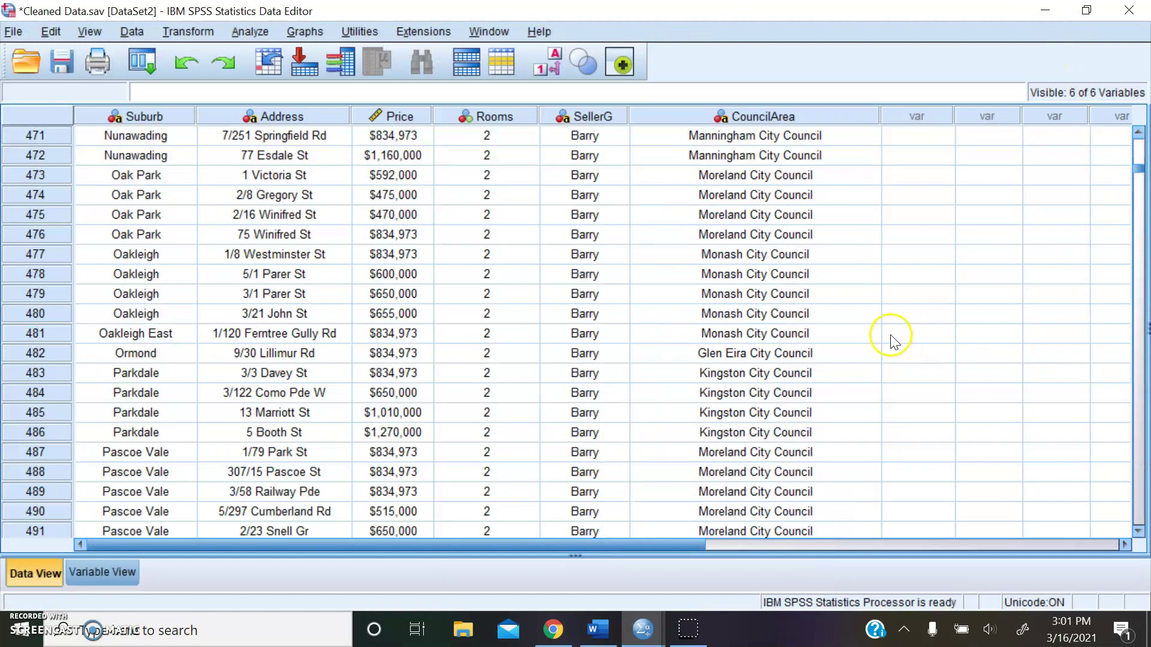
pyautogui.scroll(10, 891, 332)
pyautogui.scroll(11, 891, 318)
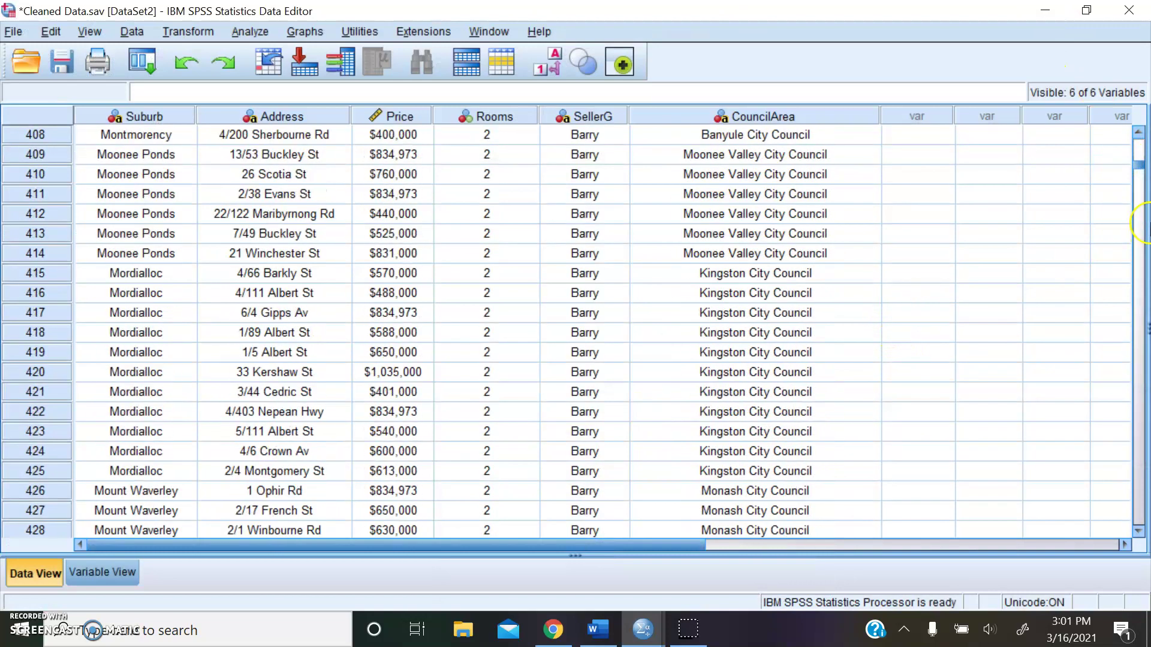
pyautogui.moveTo(1138, 174); pyautogui.dragTo(1137, 133)
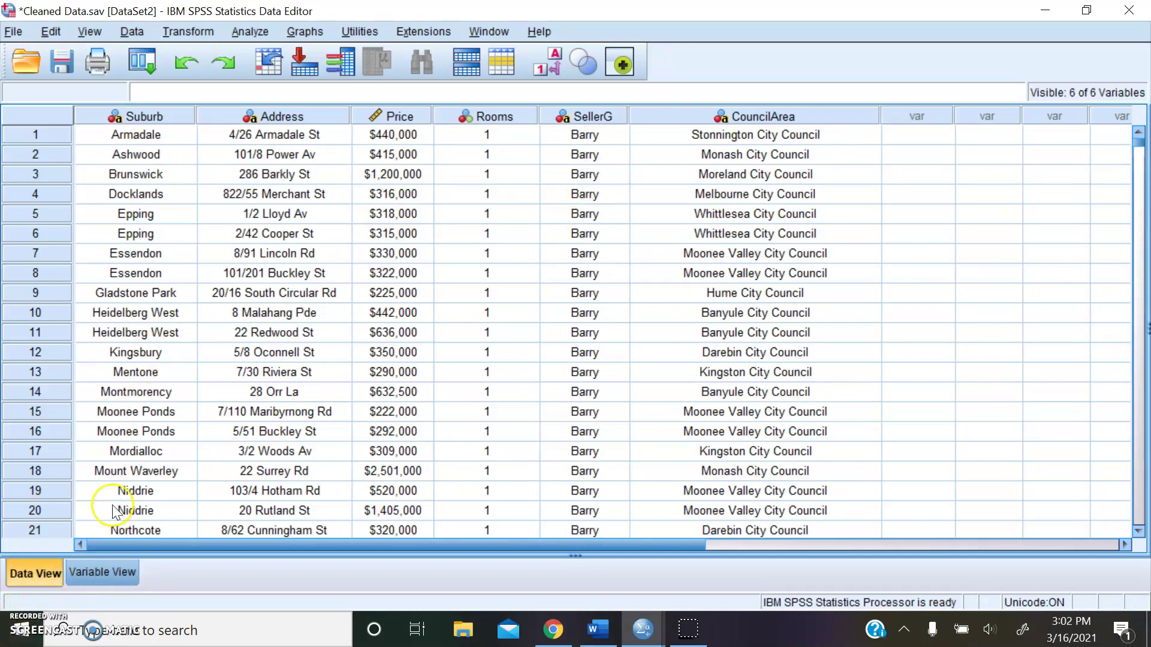
# - Open Variable View and inspect Suburb's type settings without changing them
pyautogui.click(92, 574)
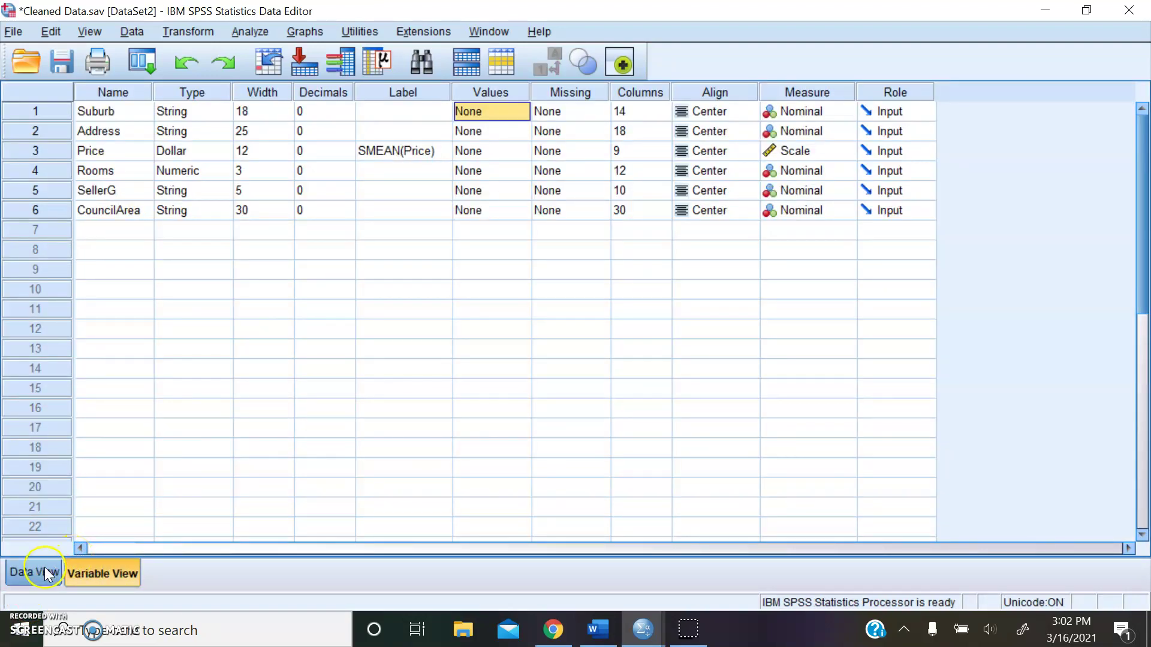
pyautogui.click(27, 575)
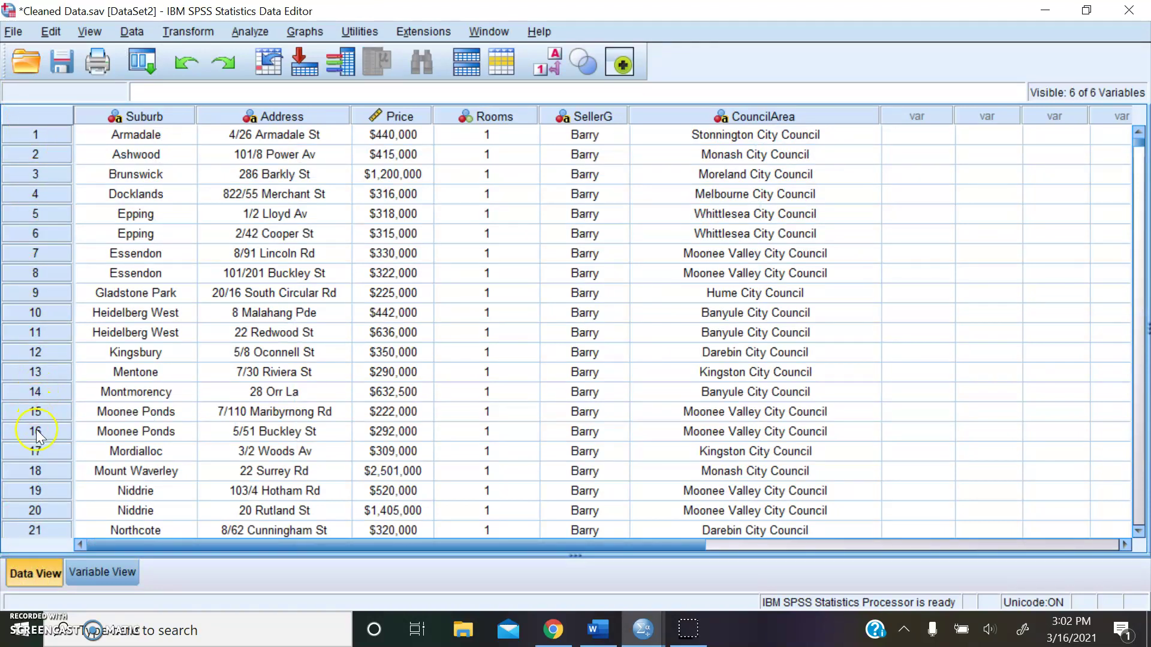
pyautogui.click(110, 566)
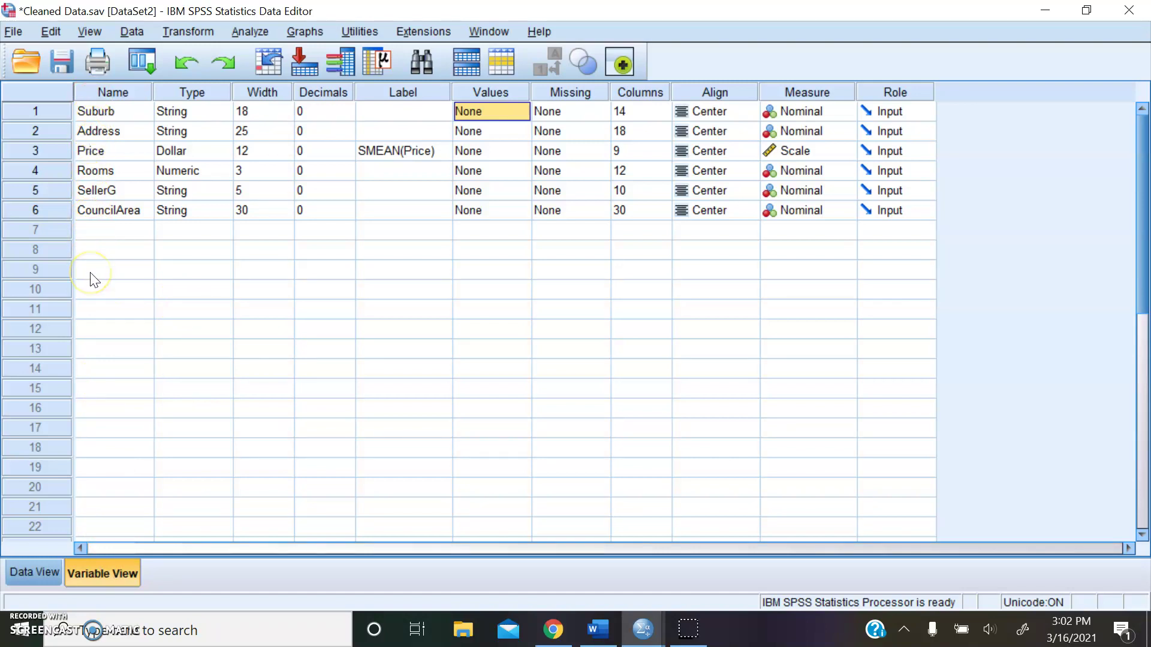
pyautogui.doubleClick(218, 111)
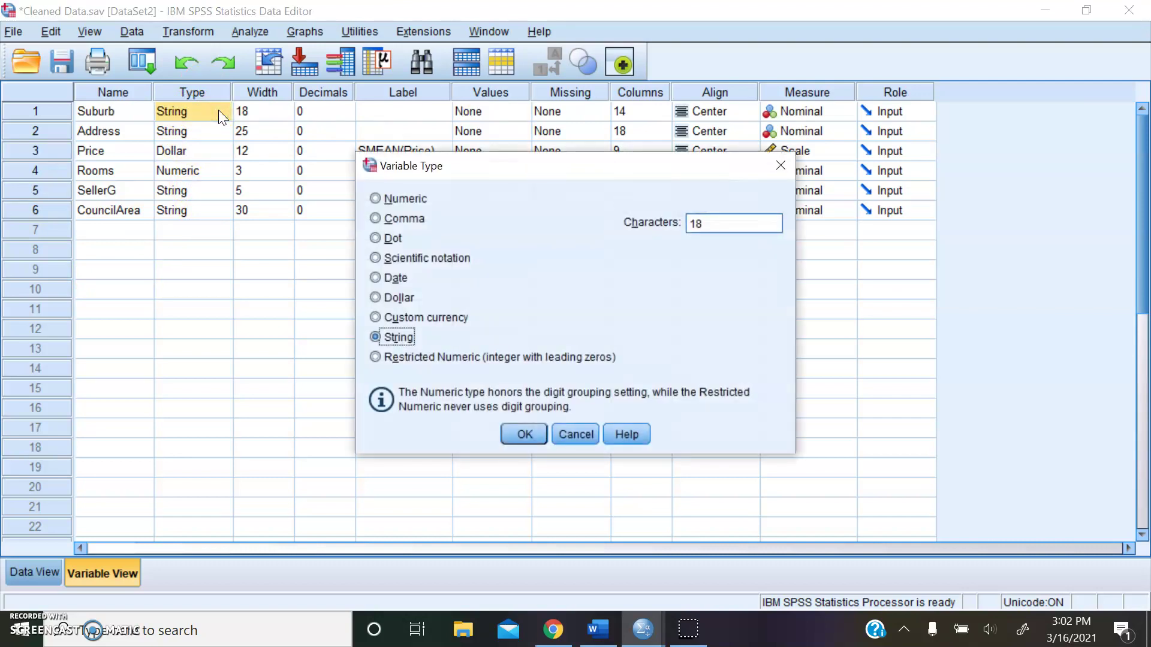
pyautogui.click(782, 164)
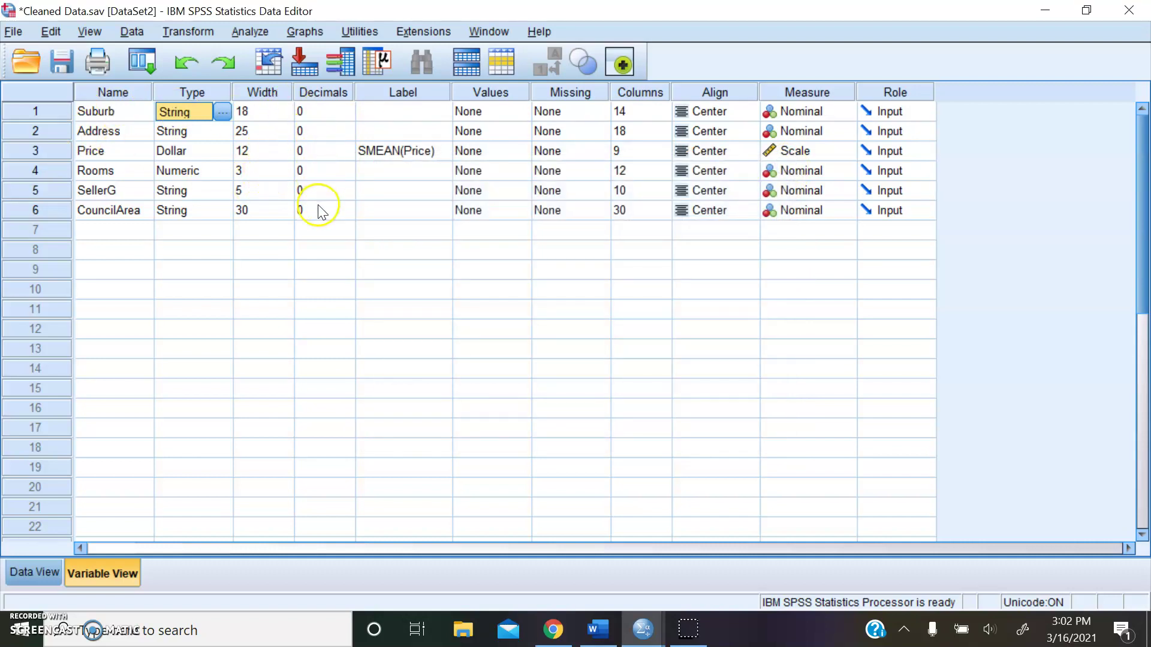
# - Open Suburb's Value Labels and close it without adding any labels
pyautogui.click(480, 115)
pyautogui.click(516, 114)
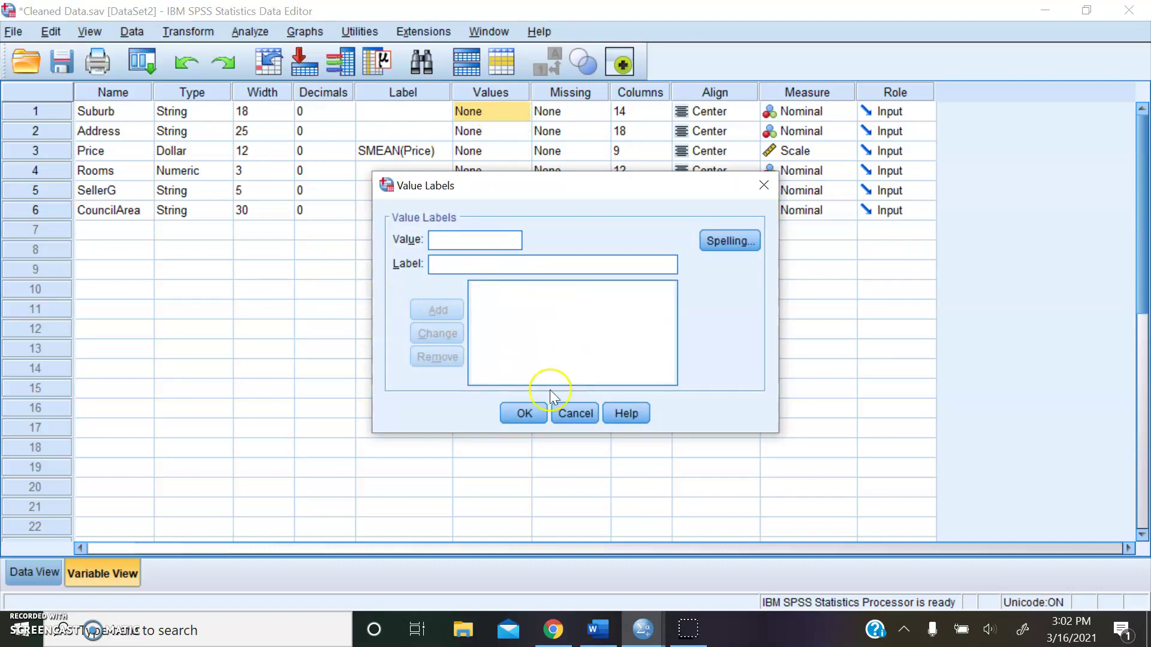
pyautogui.click(760, 185)
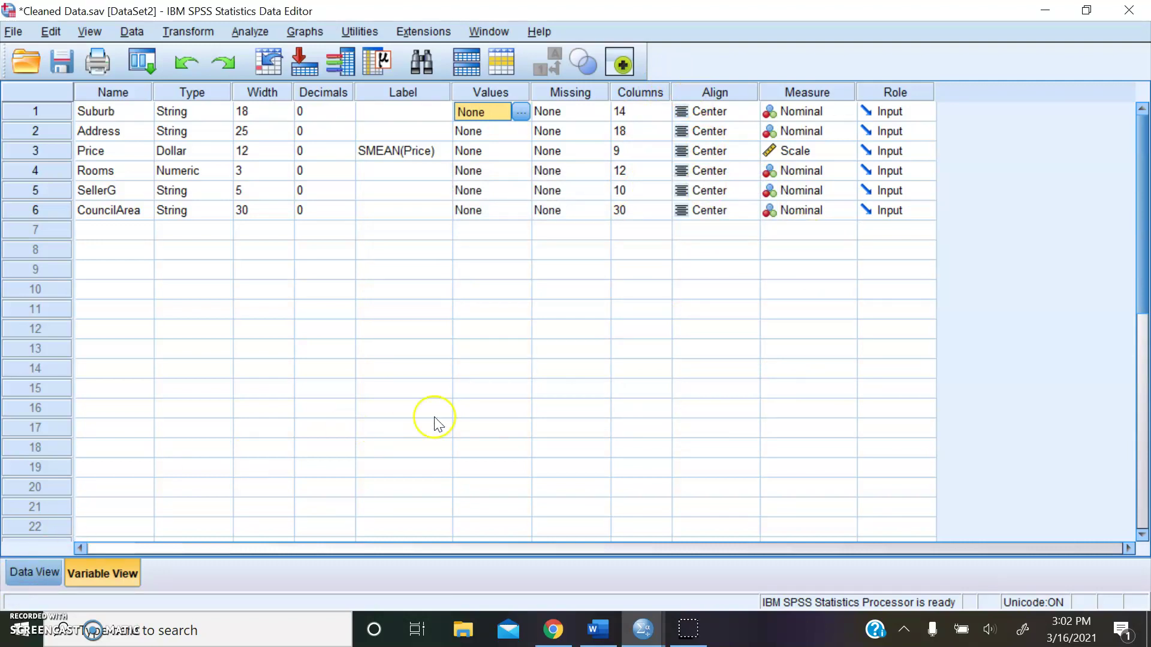
# - Confirm Address's measurement level stays Nominal, then go back to Data View
pyautogui.click(35, 574)
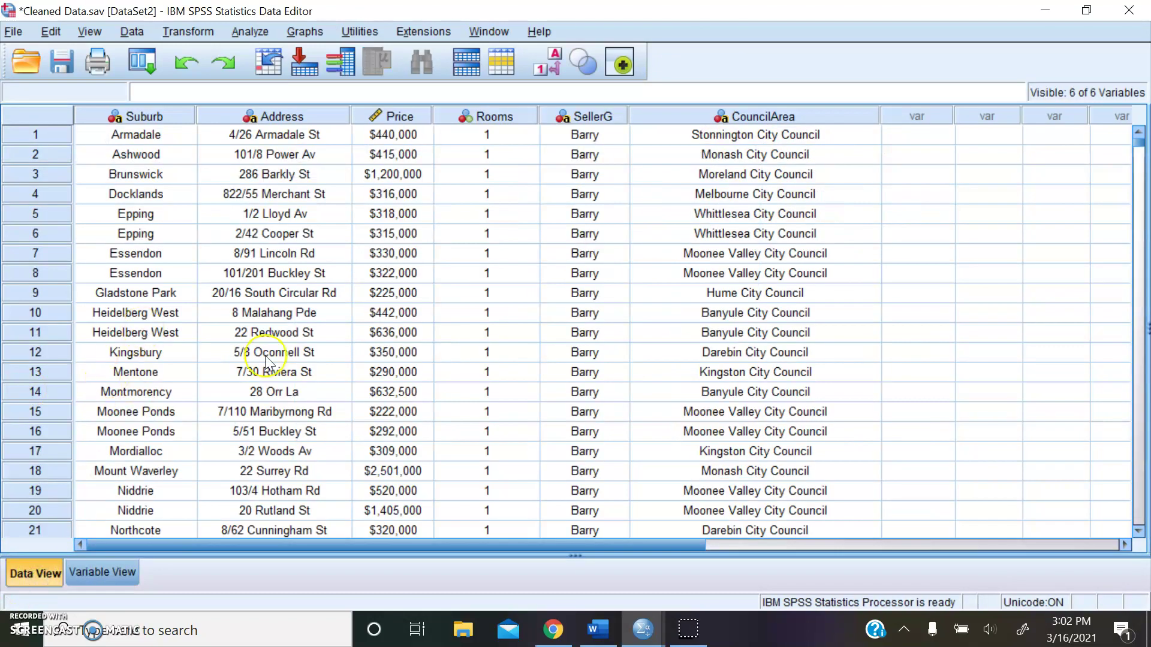
pyautogui.click(94, 573)
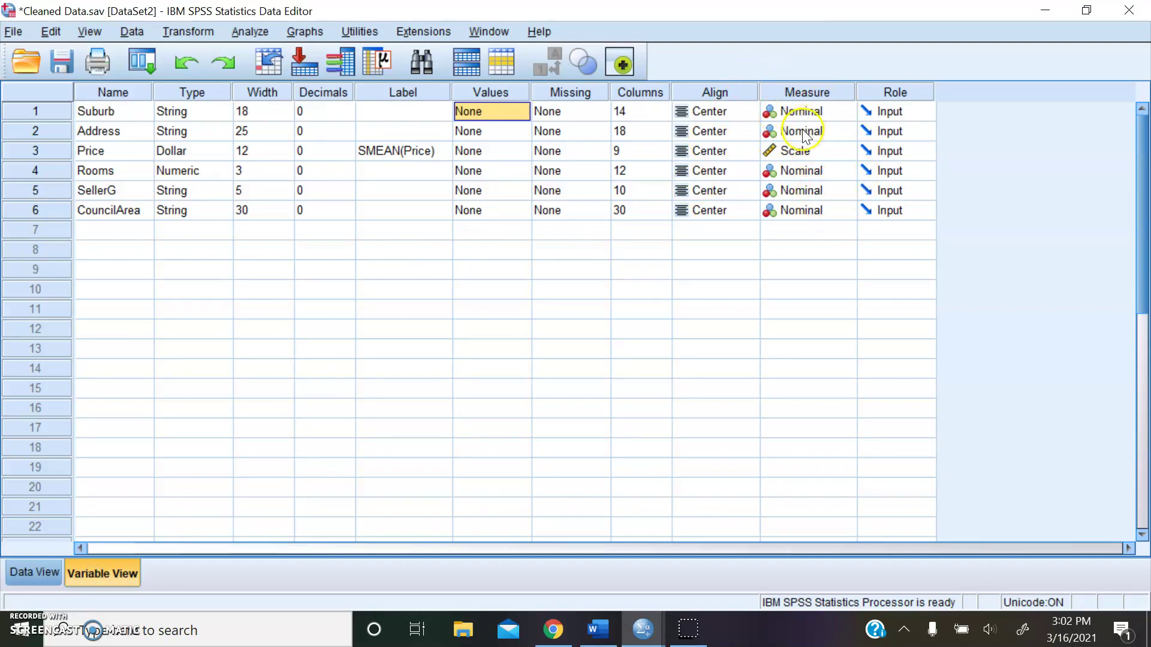
pyautogui.click(851, 130)
pyautogui.click(847, 131)
pyautogui.click(615, 313)
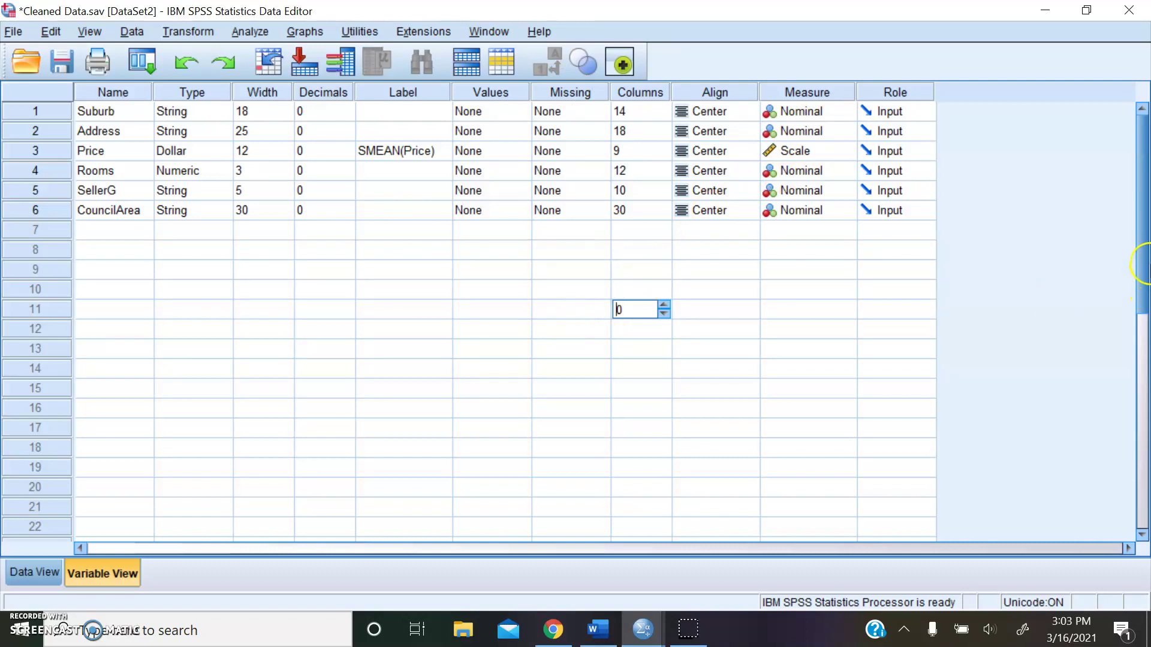
pyautogui.click(21, 573)
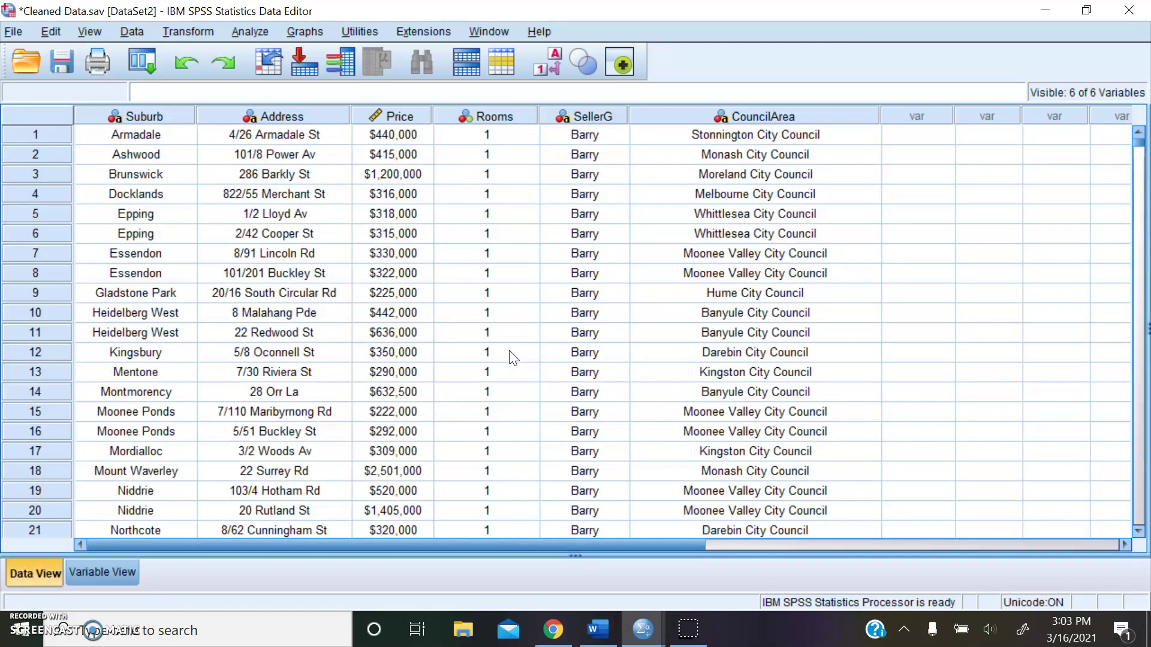
pyautogui.click(508, 316)
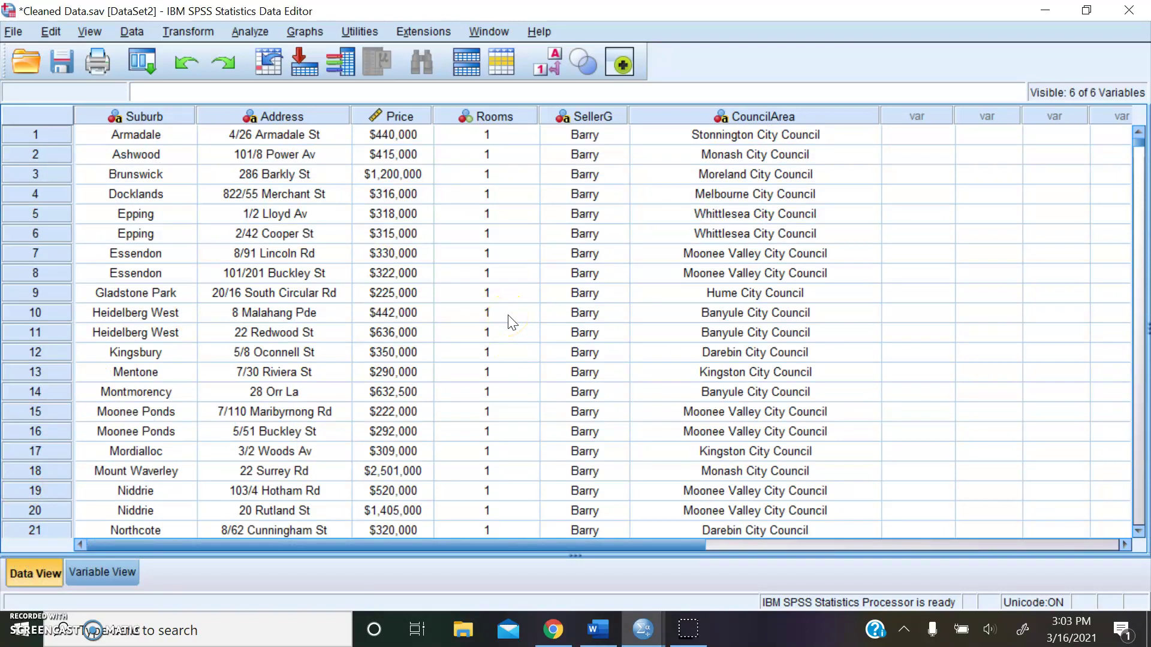